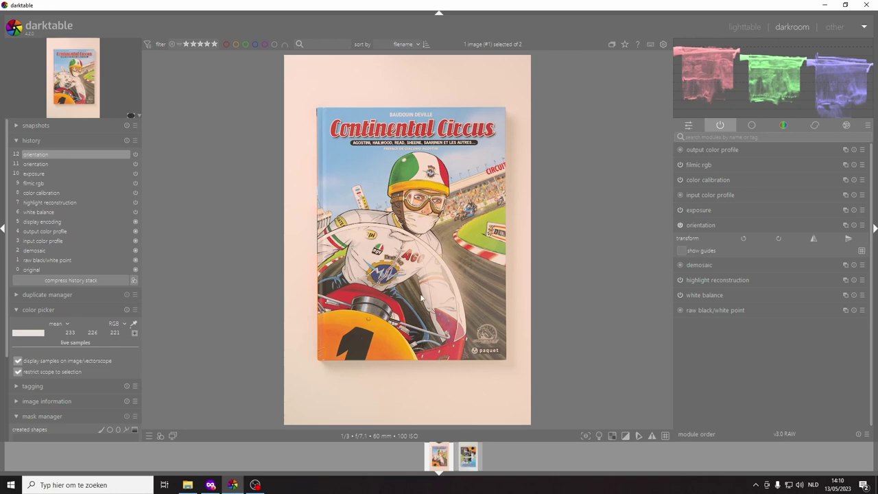
# - Reset the cover photo's history to defaults and rotate it upright with two quarter turns
pyautogui.click(127, 144)
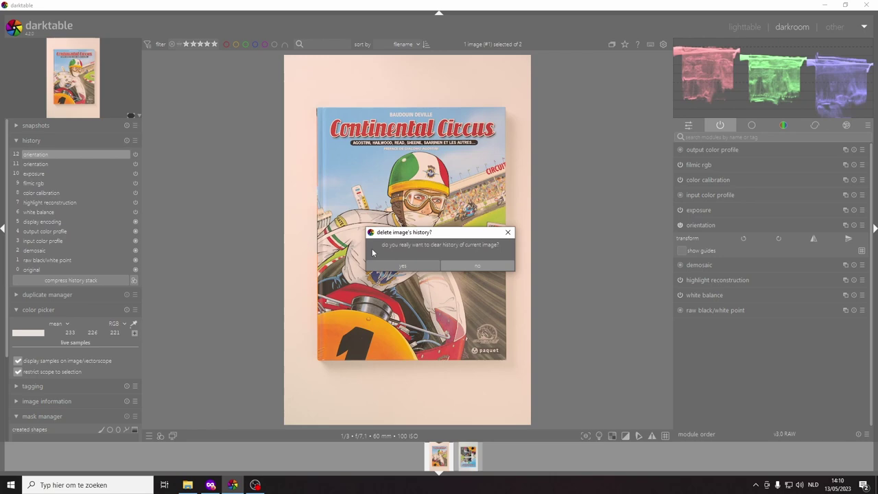
pyautogui.click(411, 269)
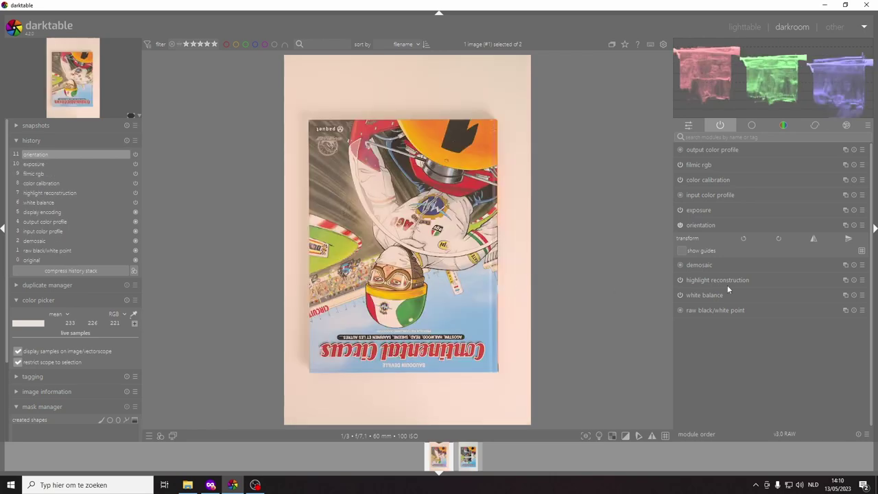
pyautogui.click(779, 238)
pyautogui.click(779, 238)
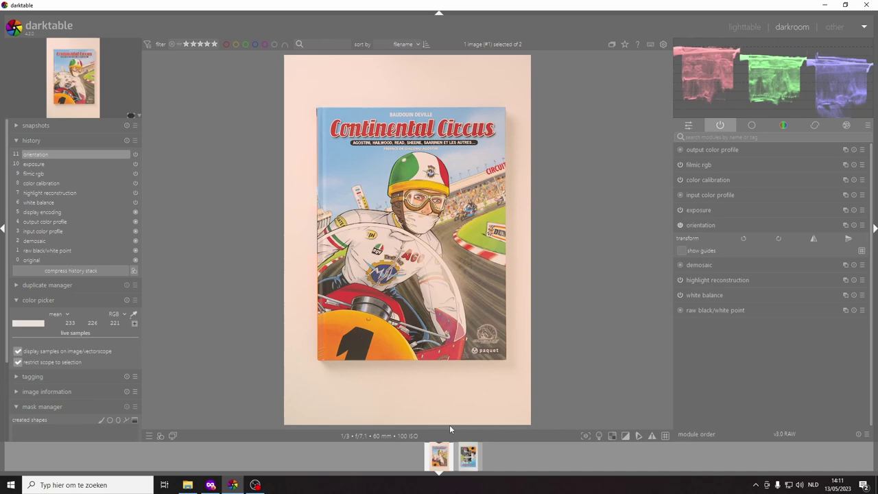
# - Open the second photo, zoom in on the lower colour checker, and reset its history to defaults
pyautogui.click(468, 456)
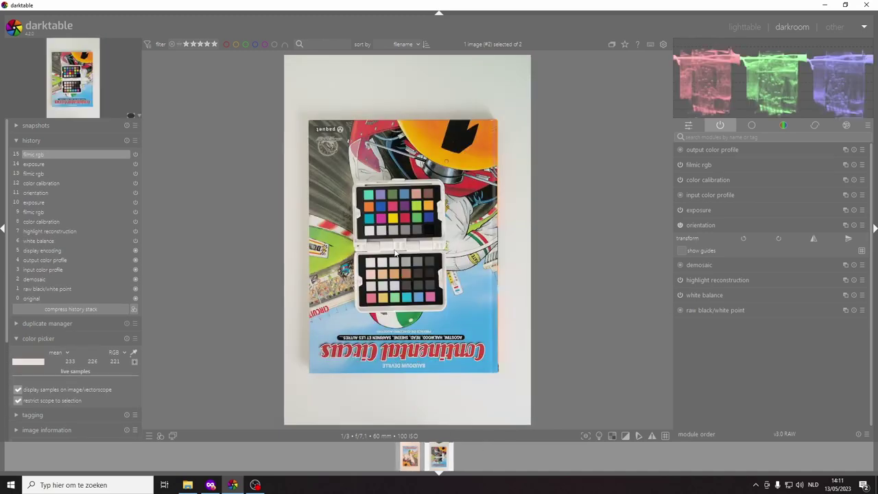
pyautogui.scroll(3, 362, 274)
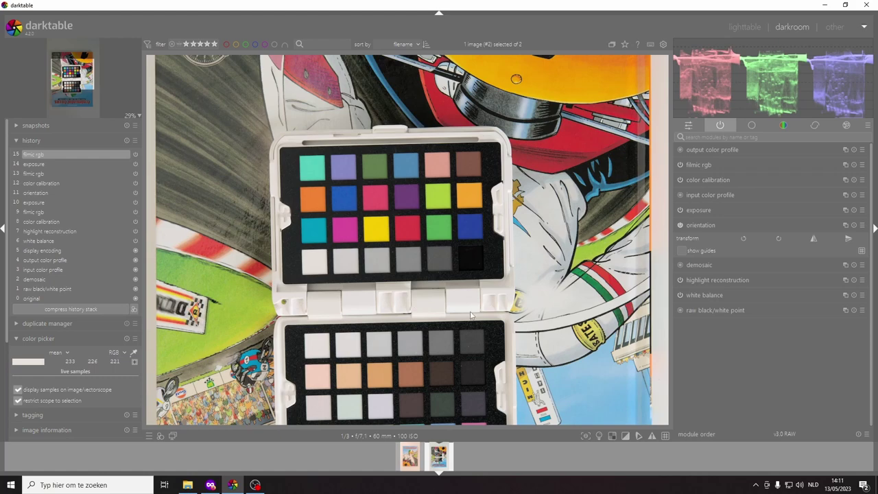
pyautogui.moveTo(472, 314); pyautogui.dragTo(471, 264)
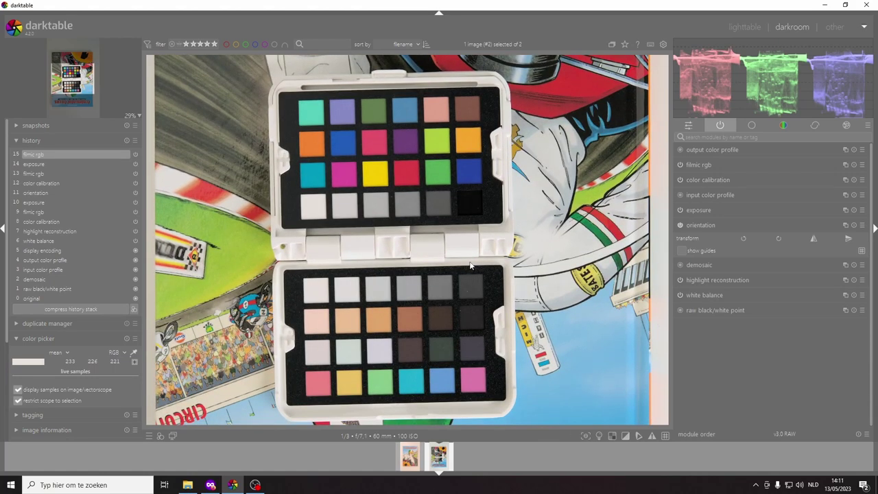
pyautogui.click(127, 141)
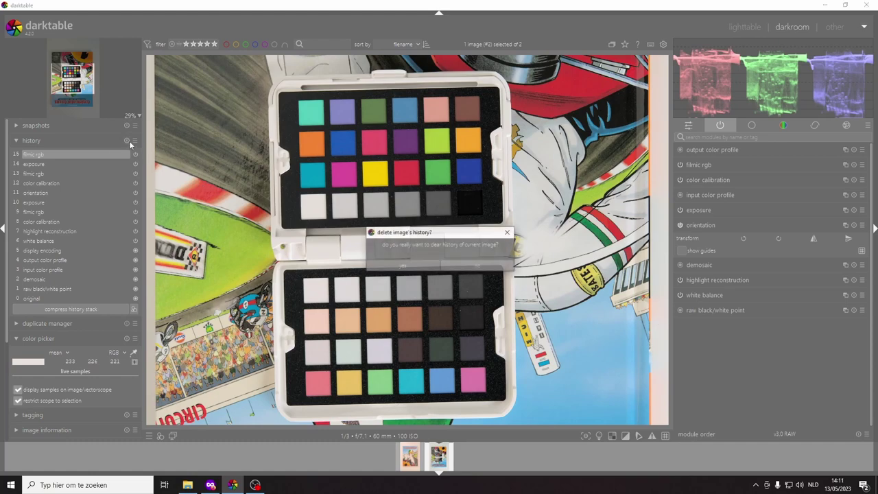
pyautogui.click(418, 266)
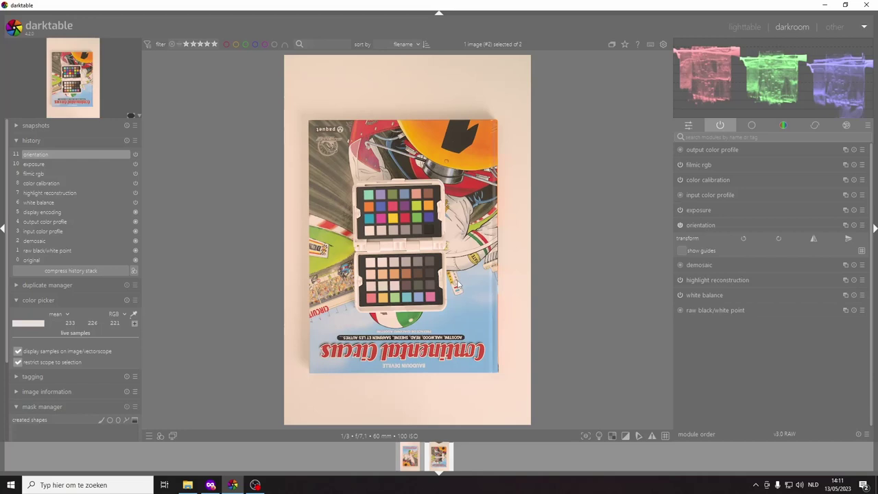
# - Glance at image #1, return to the checker photo, and rotate it upright
pyautogui.click(410, 455)
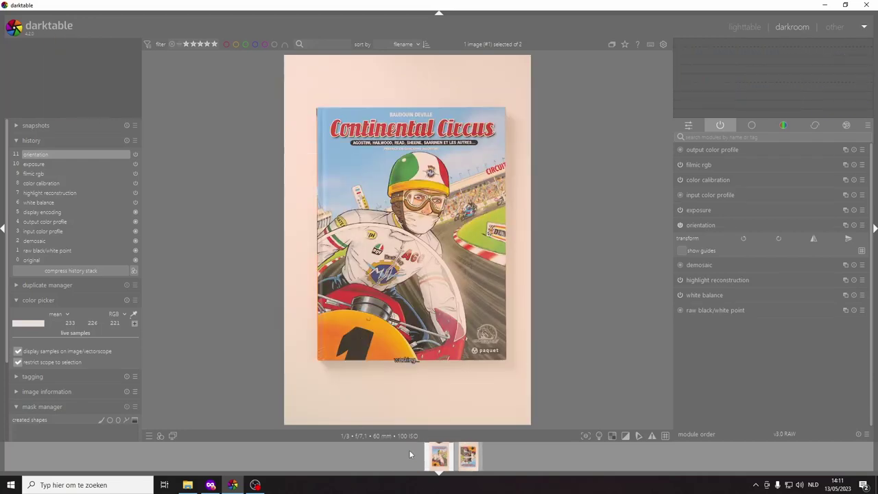
pyautogui.click(473, 459)
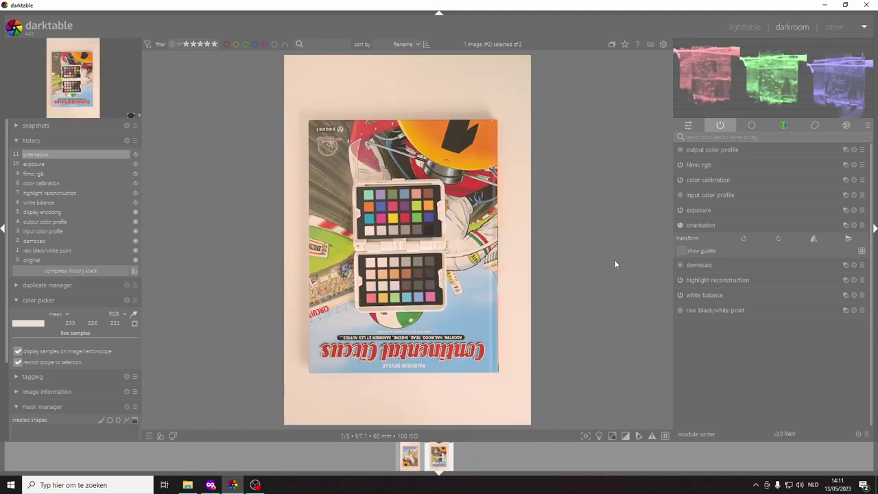
pyautogui.click(778, 238)
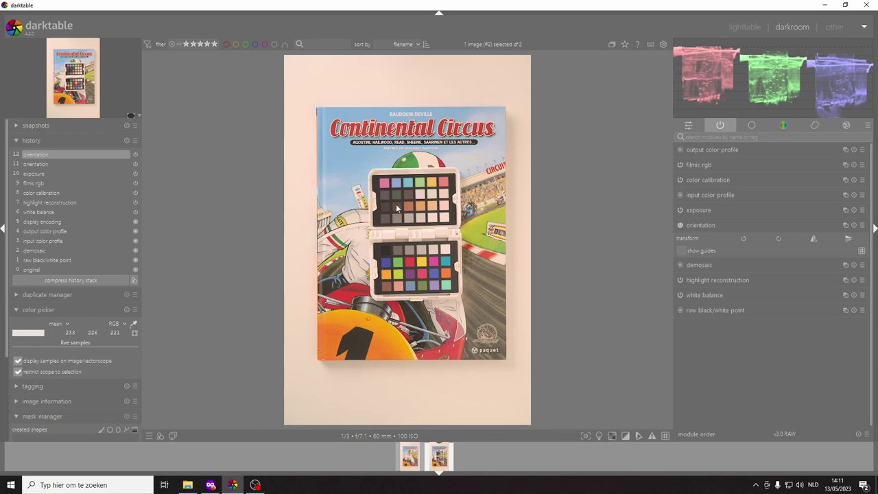
# - Expand color calibration and open 'calibrate with a color checker' using the SpyderCheckr 24 post-2018 chart
pyautogui.click(704, 180)
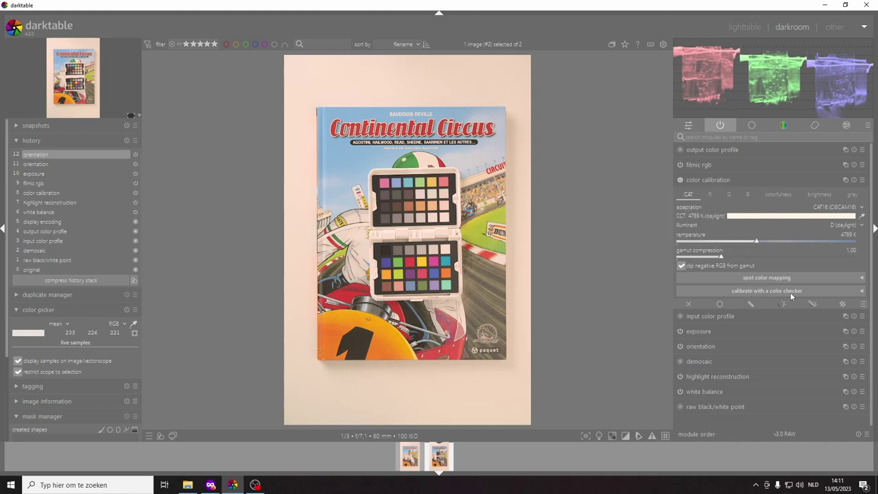
pyautogui.click(863, 291)
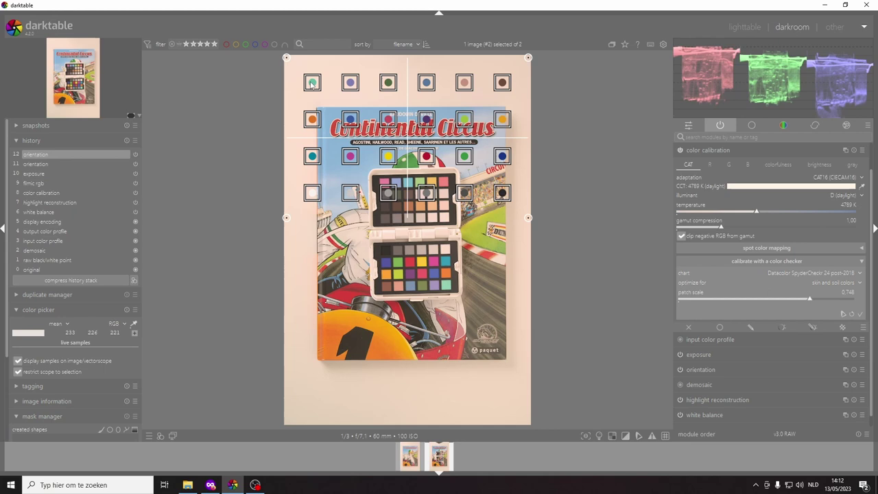
# - Rotate the checker photo 180° in orientation, then reopen color calibration showing the patch grid
pyautogui.click(711, 371)
pyautogui.click(779, 240)
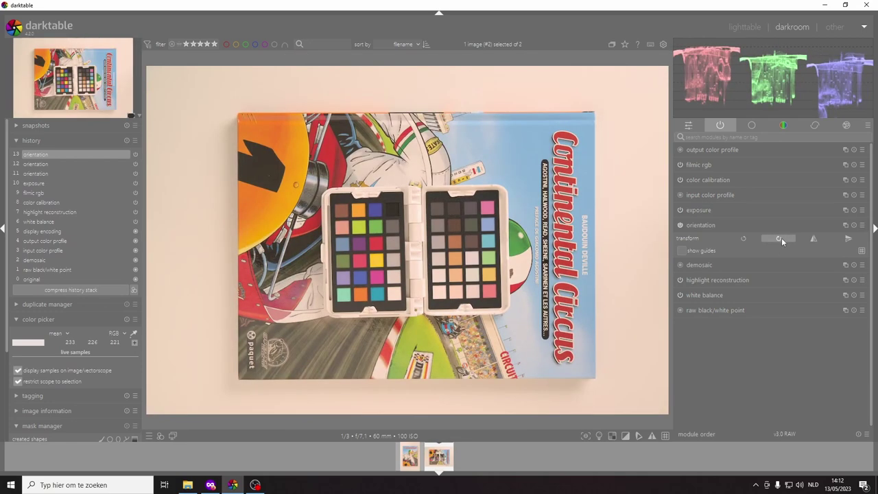
pyautogui.click(781, 237)
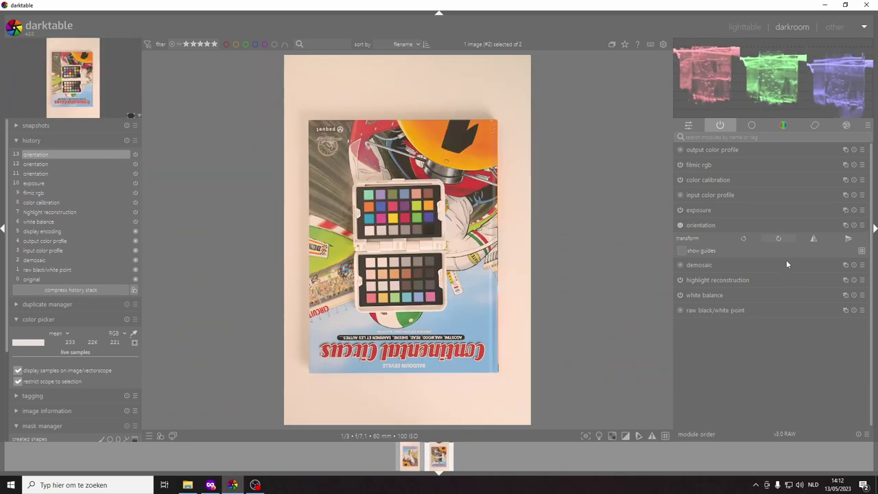
pyautogui.click(710, 179)
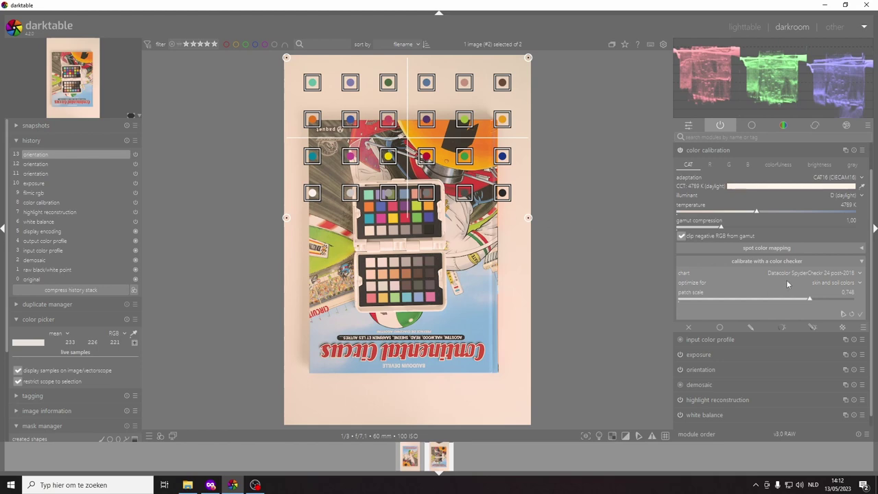
pyautogui.click(860, 274)
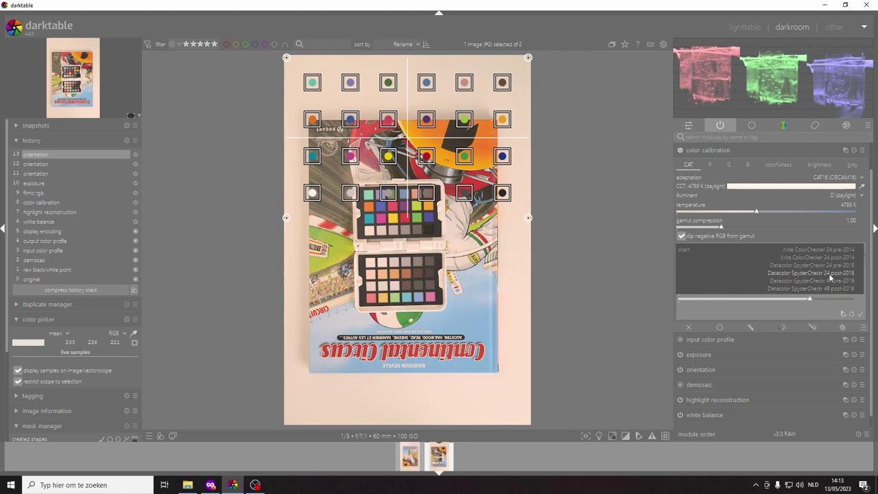
pyautogui.click(828, 273)
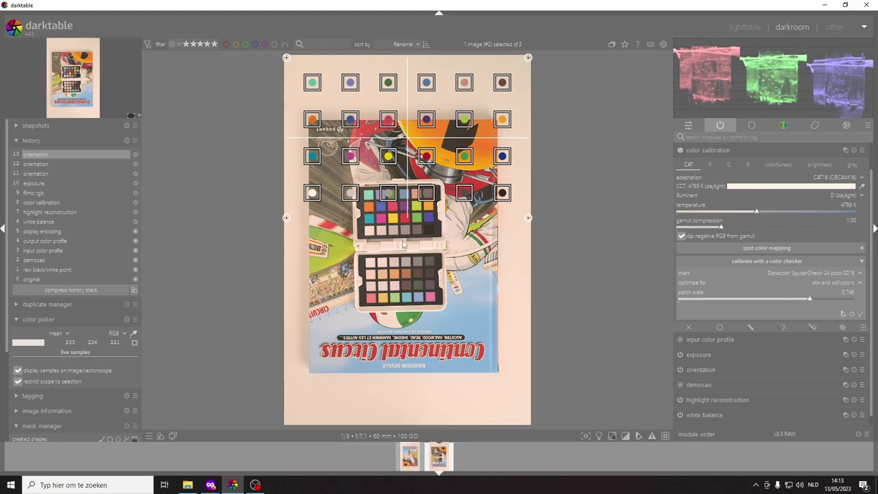
# - Drag the patch grid's four corners roughly onto the upper SpyderCheckr chart's corners
pyautogui.moveTo(304, 228); pyautogui.dragTo(361, 238)
pyautogui.moveTo(528, 217); pyautogui.dragTo(439, 236)
pyautogui.moveTo(528, 58); pyautogui.dragTo(436, 187)
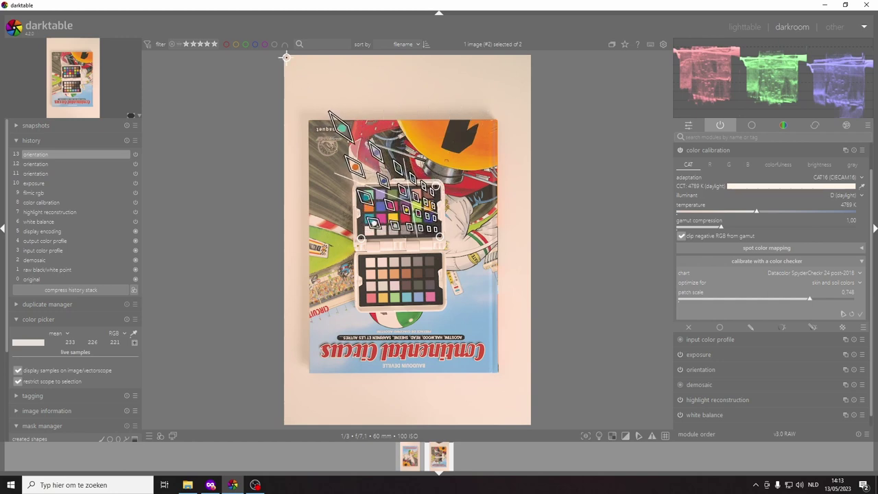
pyautogui.moveTo(287, 58); pyautogui.dragTo(362, 188)
# - Zoom in and fine-tune each grid corner so every marker sits on its colour patch
pyautogui.scroll(3, 397, 204)
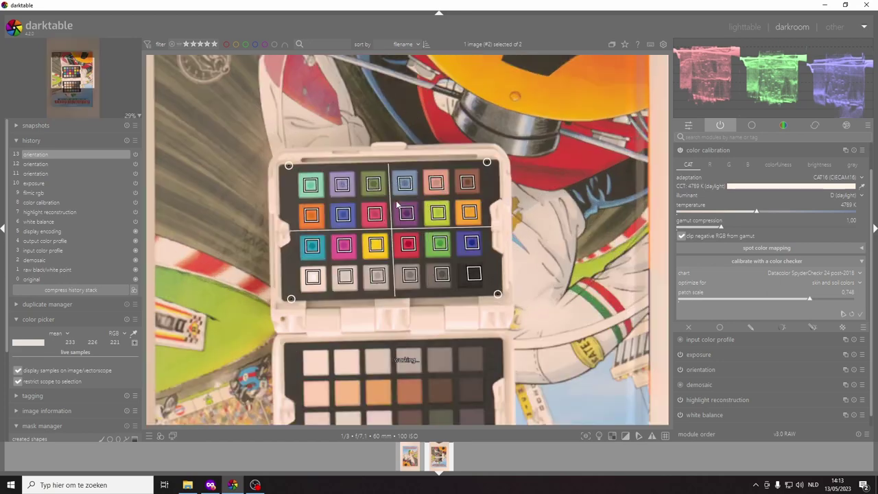
pyautogui.moveTo(291, 299); pyautogui.dragTo(292, 300)
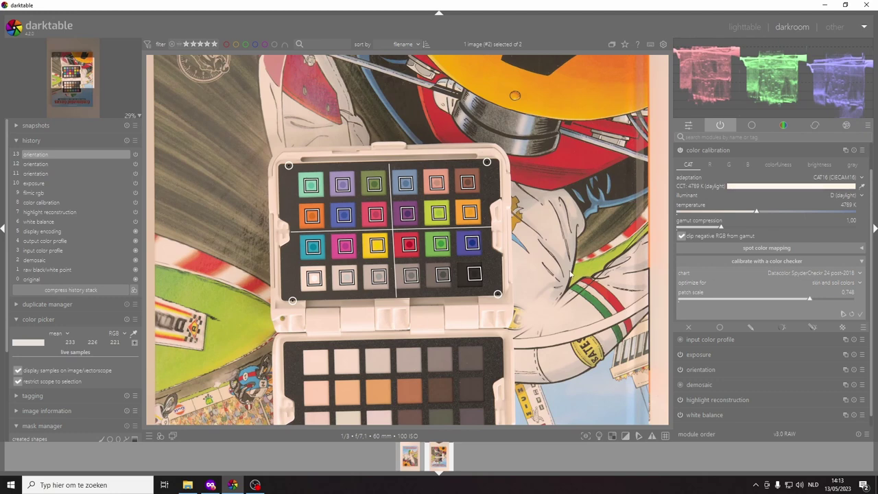
pyautogui.moveTo(498, 294); pyautogui.dragTo(493, 294)
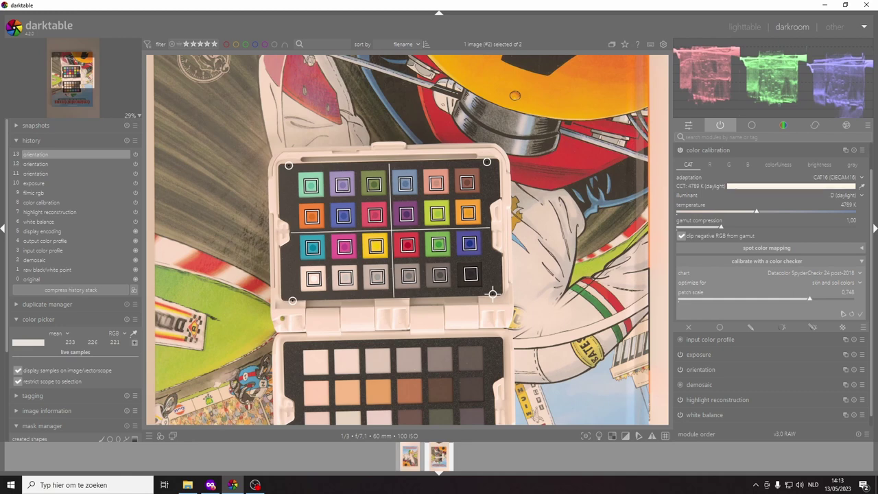
pyautogui.moveTo(487, 162); pyautogui.dragTo(488, 160)
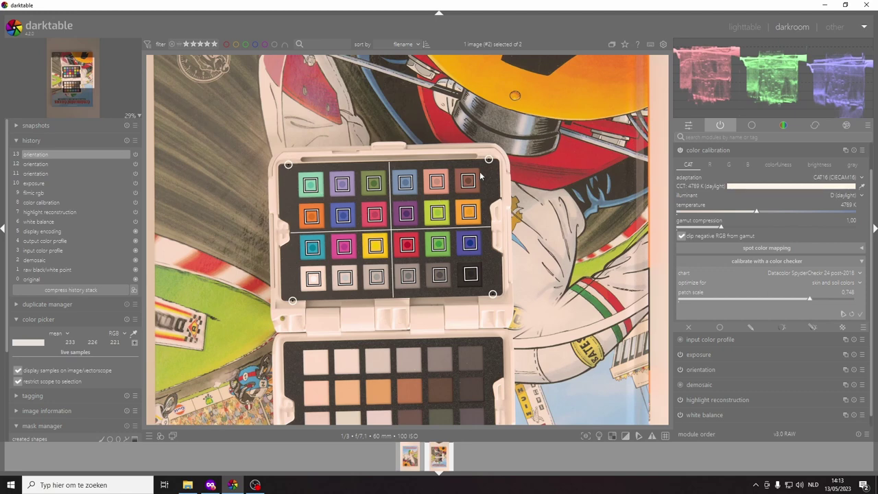
pyautogui.moveTo(489, 160); pyautogui.dragTo(487, 159)
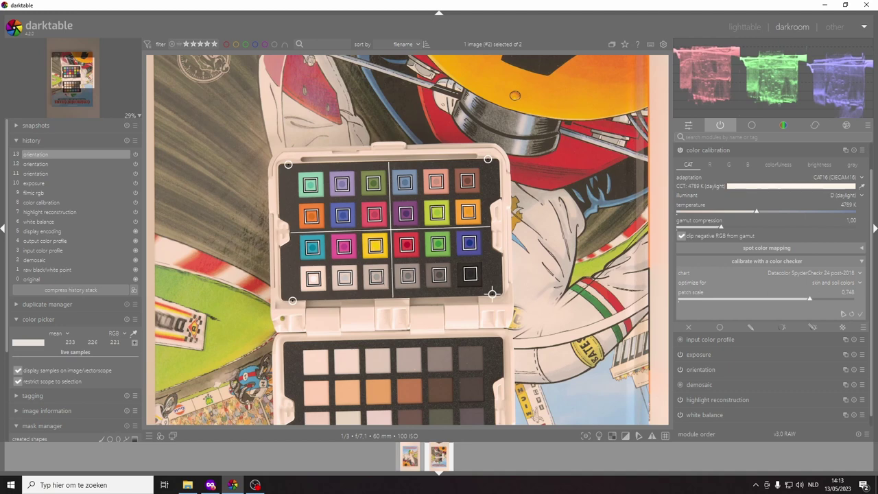
pyautogui.moveTo(492, 293); pyautogui.dragTo(492, 293)
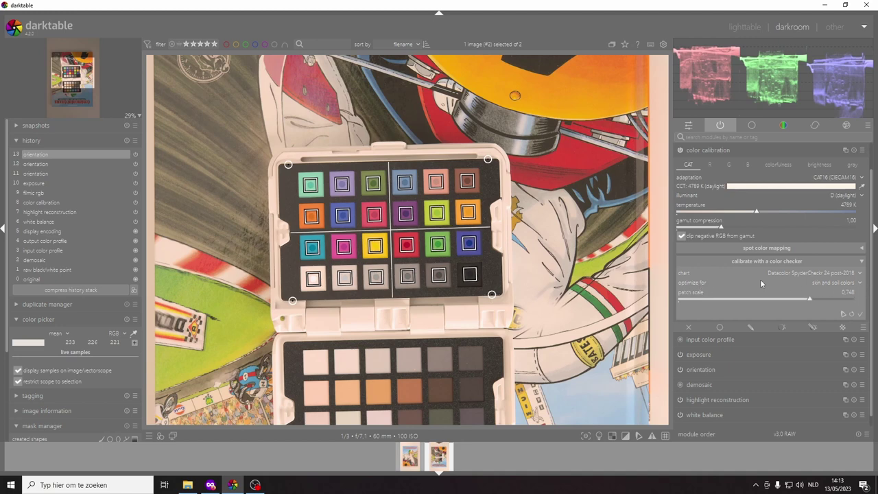
pyautogui.click(855, 287)
pyautogui.click(848, 273)
pyautogui.scroll(-1, 851, 295)
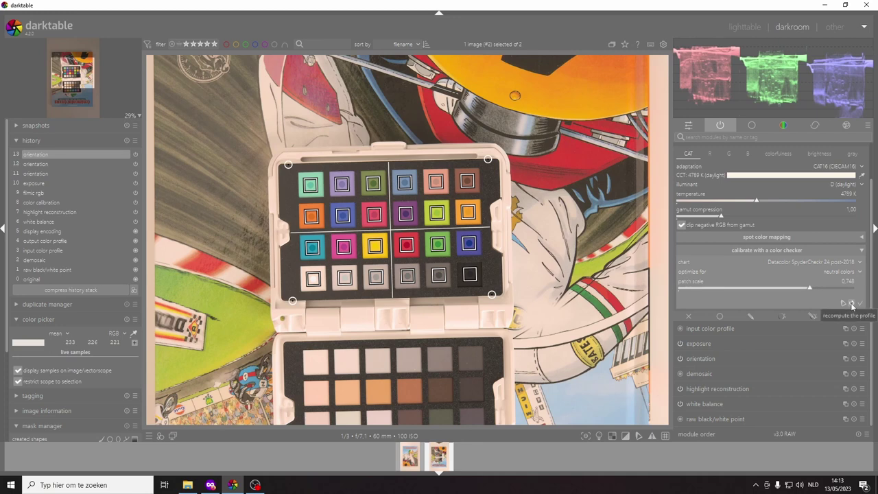
pyautogui.click(852, 305)
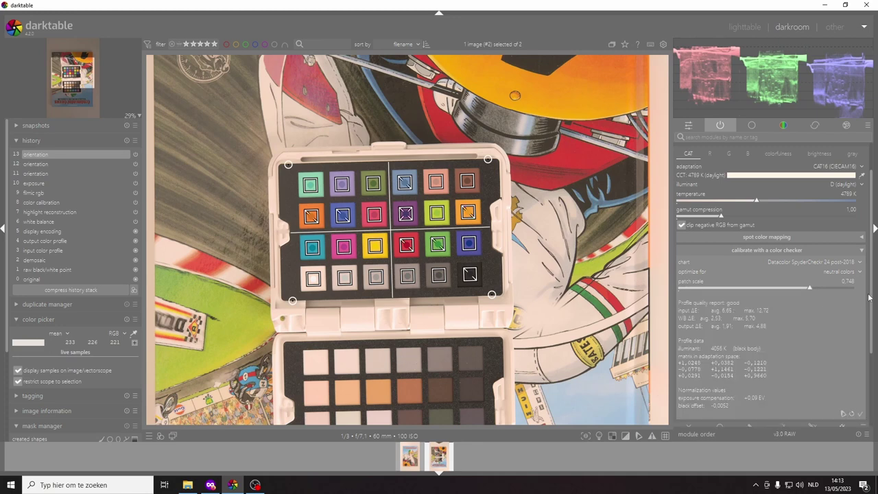
pyautogui.scroll(-3, 872, 336)
pyautogui.scroll(-1, 873, 336)
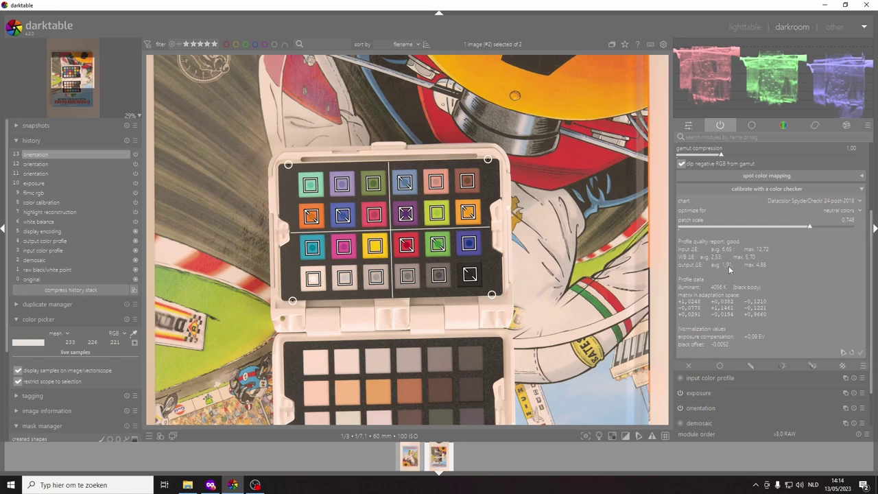
# - Optimize for saturated colors and recompute the profile, giving ΔE 2.01 average, 5.63 max
pyautogui.moveTo(733, 268)
pyautogui.click(862, 213)
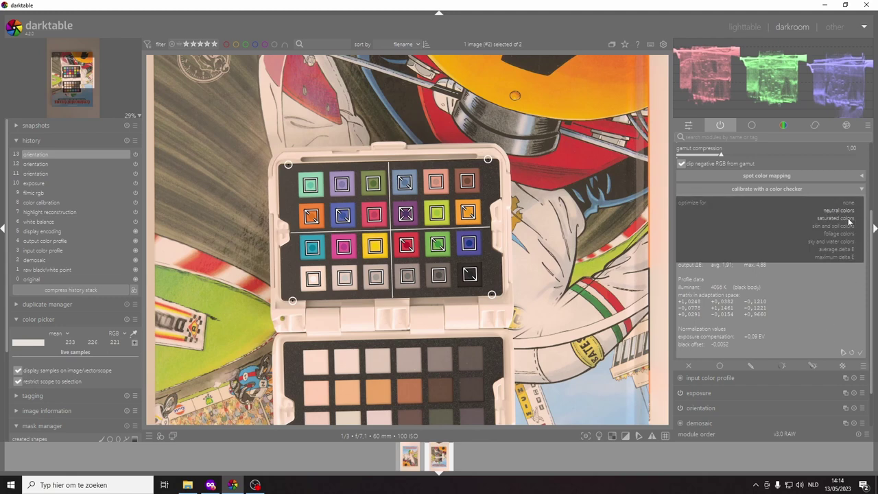
pyautogui.click(850, 220)
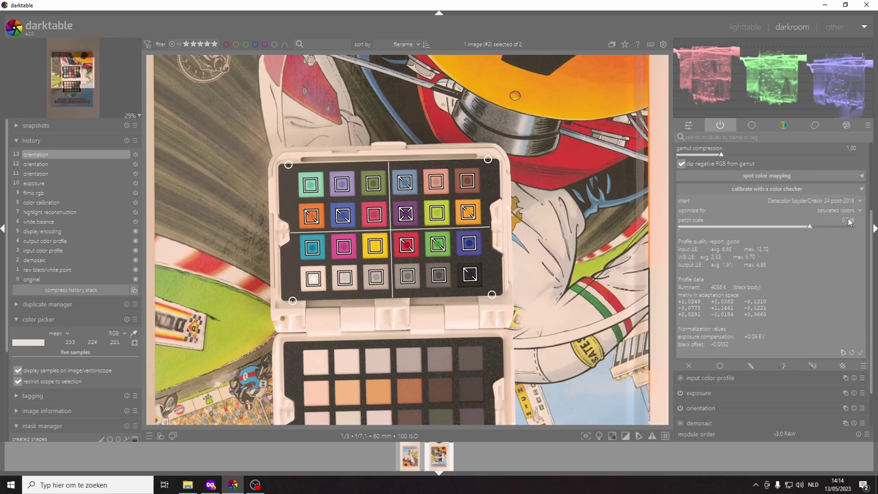
pyautogui.click(852, 353)
# - Switch optimize for back to neutral colors and recompute, giving ΔE 1.91 average, 4.88 max
pyautogui.click(853, 210)
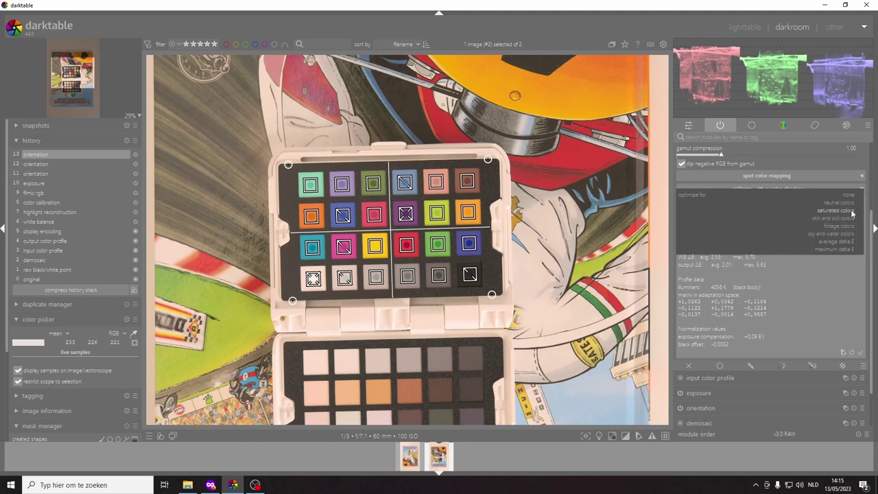
pyautogui.click(849, 205)
pyautogui.click(850, 352)
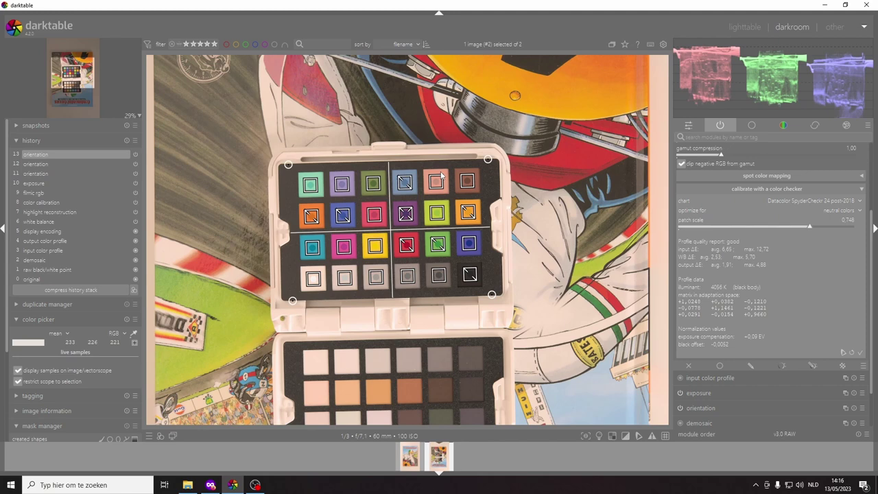
# - Optimize for skin and soil colors and recompute, lowering ΔE to 1.76 average, 4.47 max
pyautogui.click(848, 211)
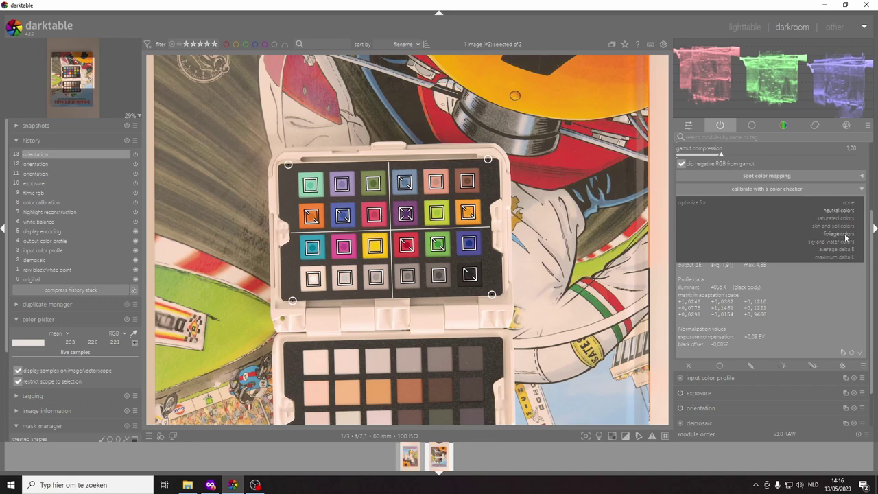
pyautogui.click(846, 228)
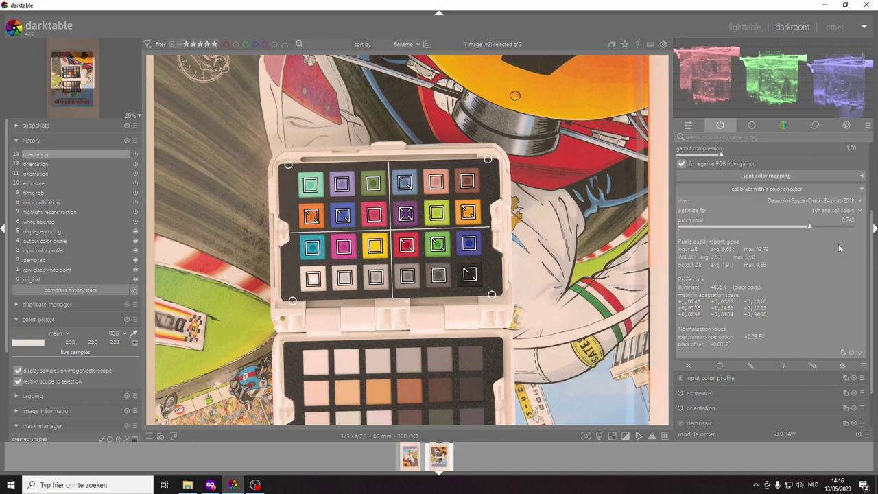
pyautogui.click(851, 354)
# - Accept the skin-and-soil profile as history entry 14 and compare it with entry 13
pyautogui.click(861, 356)
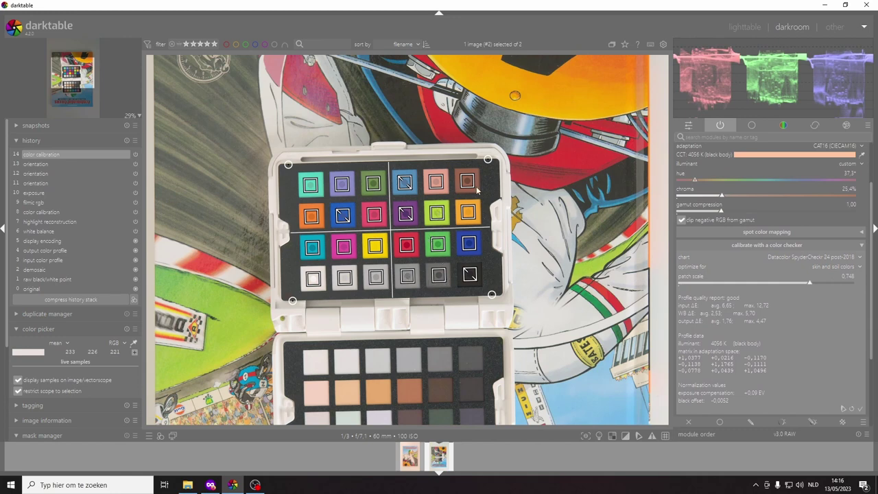
pyautogui.click(41, 167)
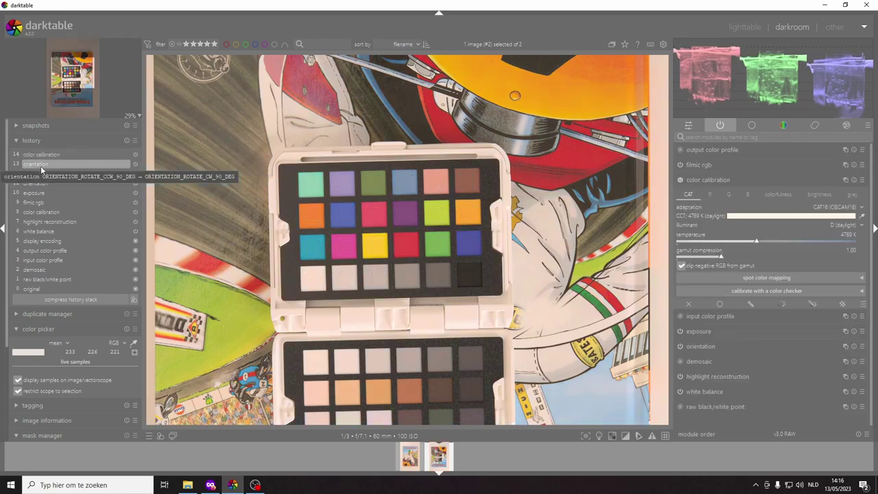
pyautogui.click(43, 155)
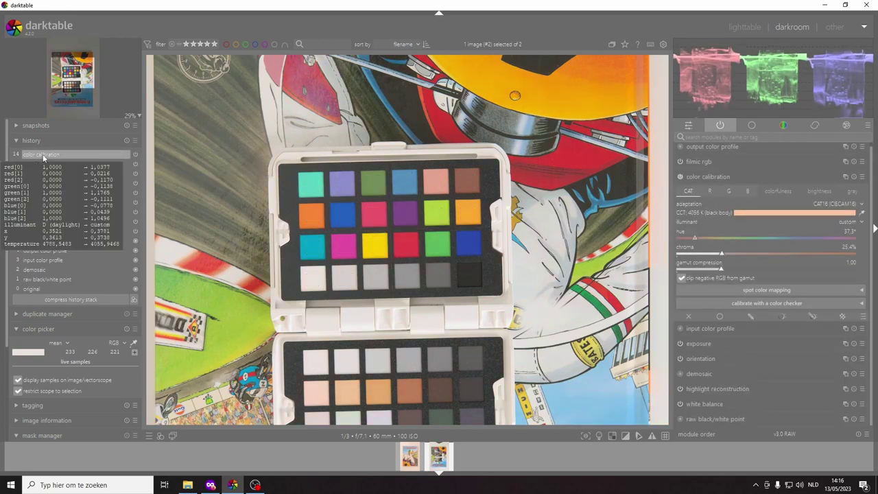
pyautogui.click(43, 166)
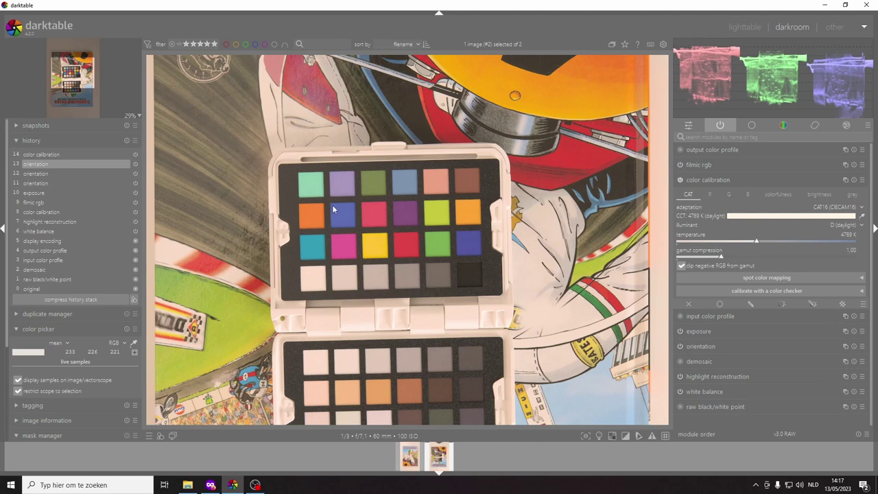
pyautogui.click(52, 157)
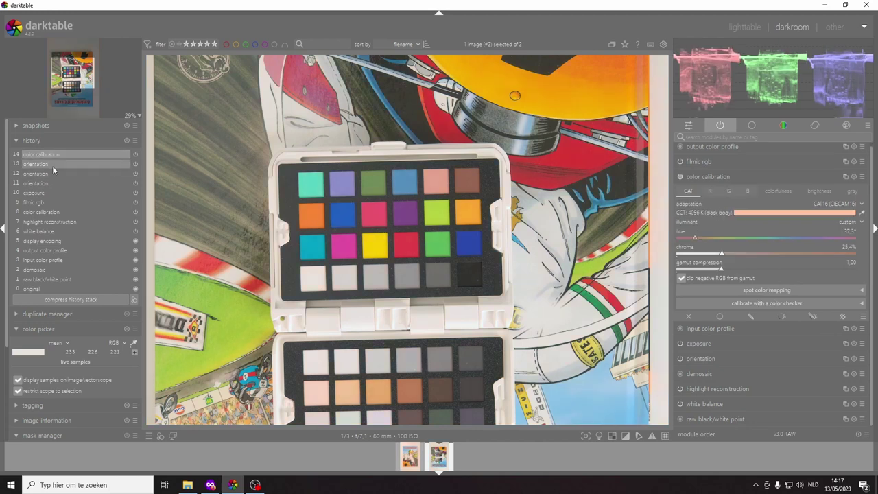
pyautogui.click(52, 165)
pyautogui.click(51, 156)
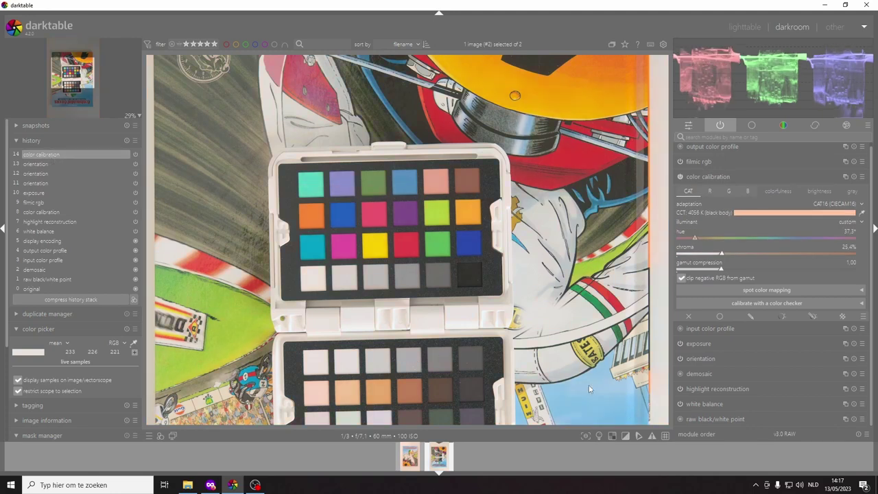
pyautogui.scroll(-3, 588, 390)
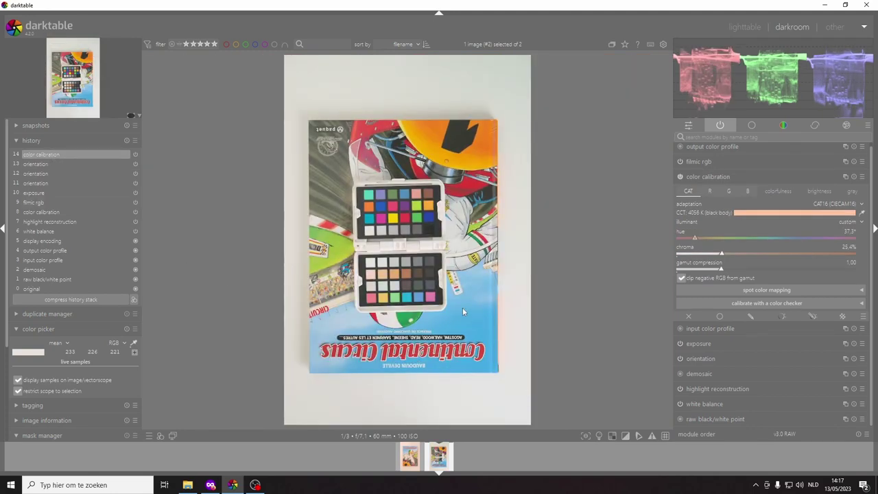
pyautogui.click(34, 165)
pyautogui.click(37, 157)
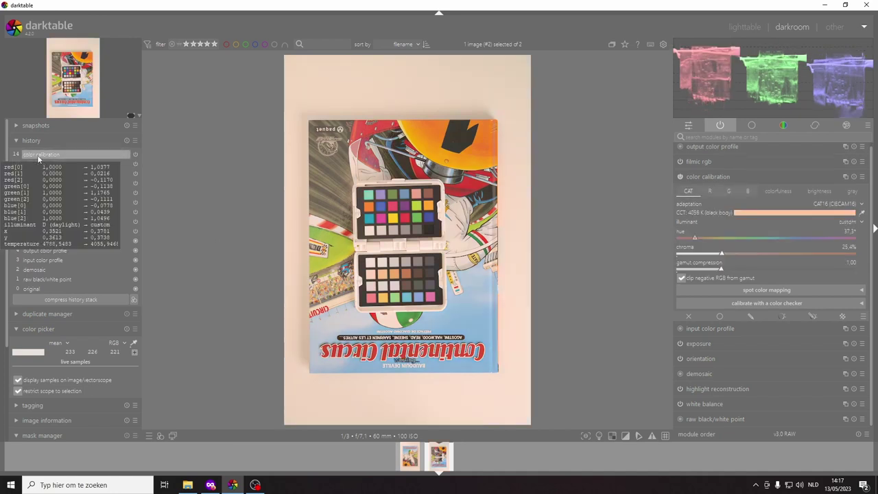
pyautogui.click(39, 161)
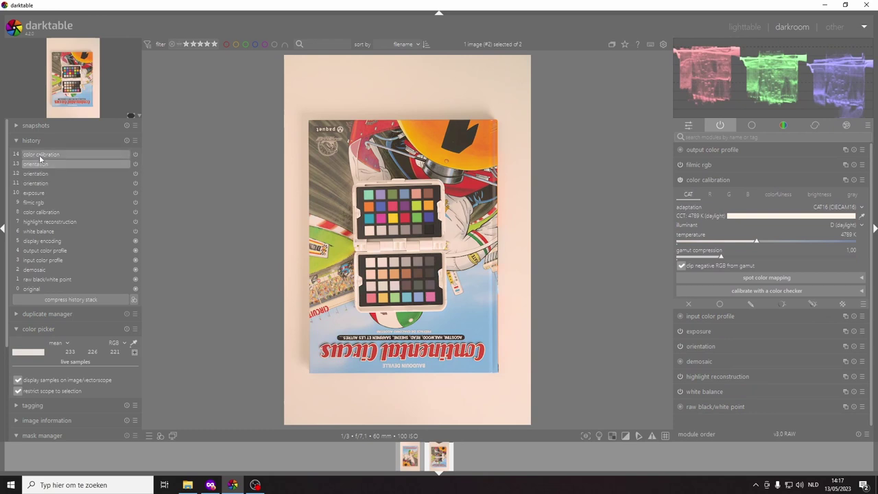
pyautogui.click(39, 157)
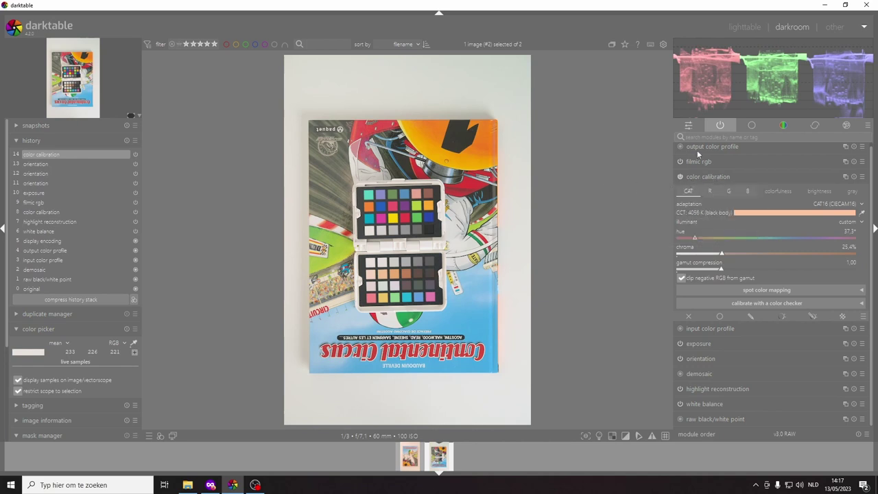
# - In lighttable, selectively copy only the color calibration module from DSC_0005
pyautogui.click(744, 27)
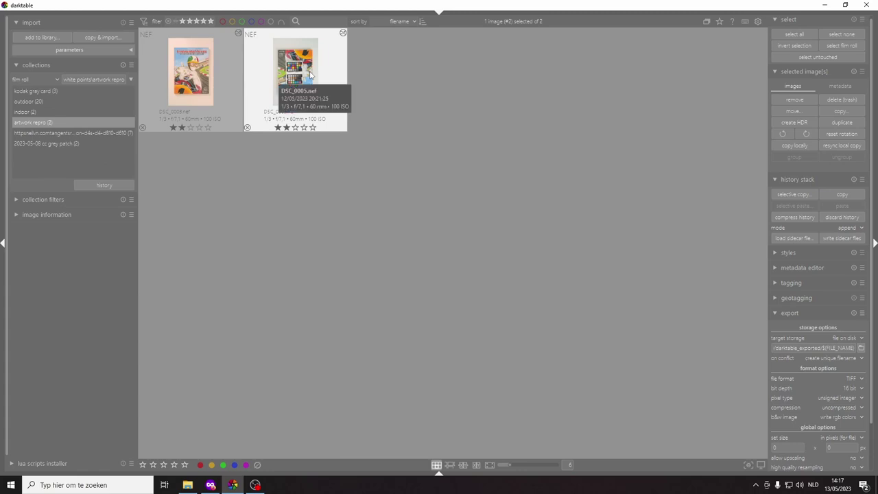
pyautogui.click(789, 196)
pyautogui.click(465, 362)
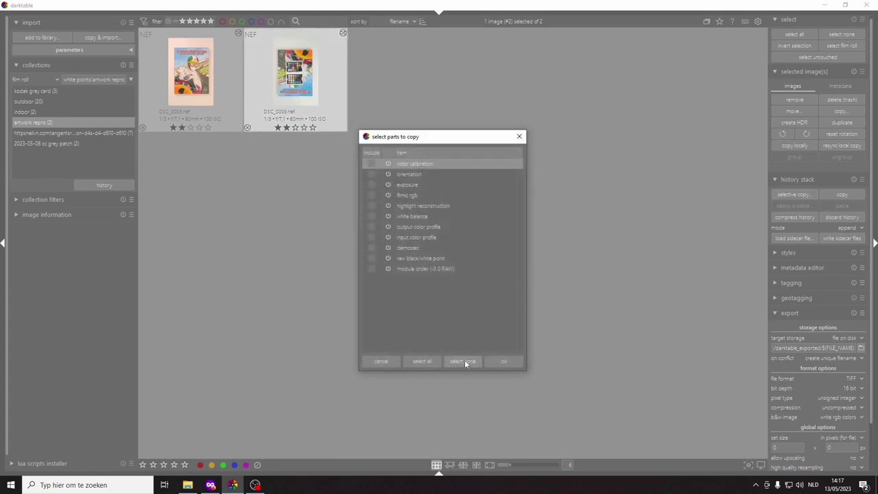
pyautogui.click(371, 164)
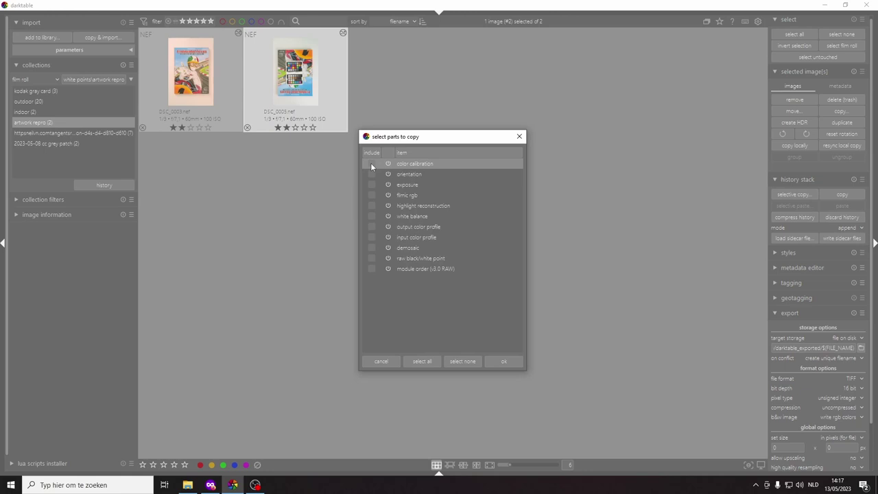
pyautogui.click(504, 363)
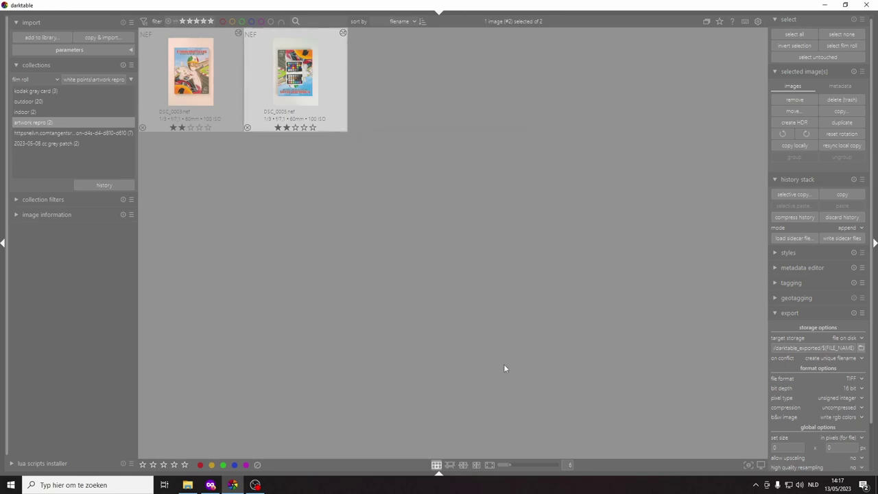
# - Selectively paste the copied color calibration onto DSC_0003
pyautogui.click(223, 94)
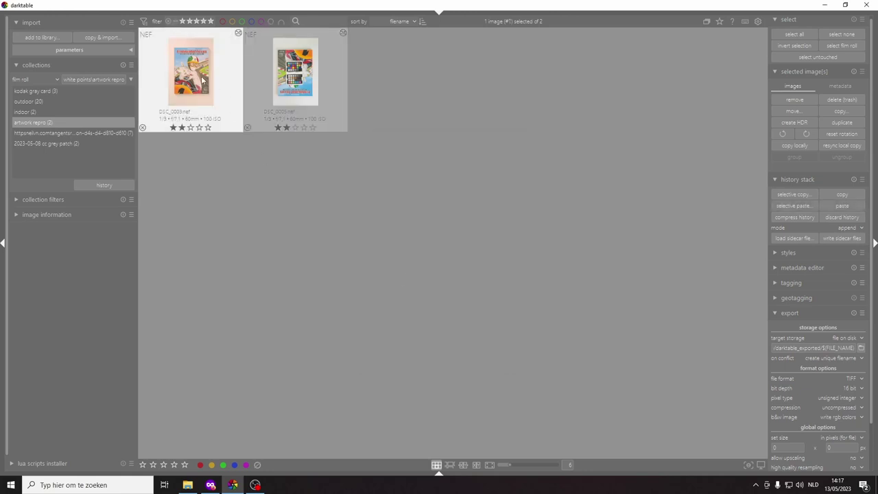
pyautogui.click(793, 207)
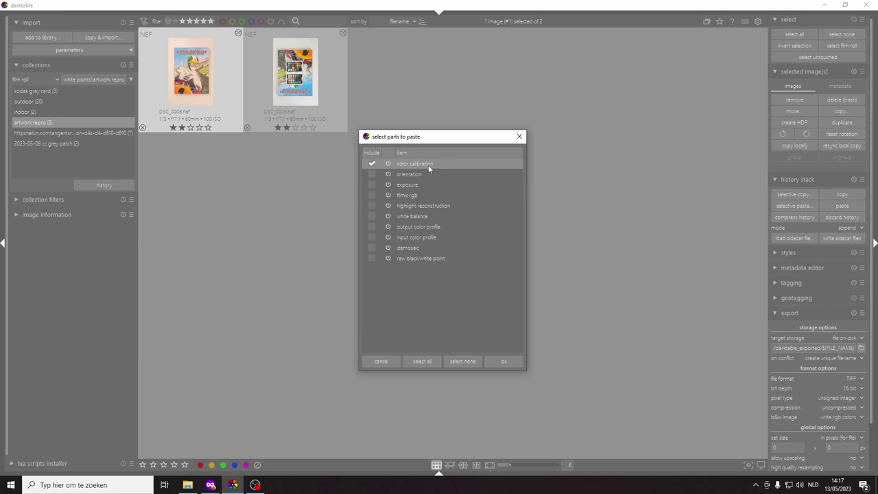
pyautogui.click(516, 362)
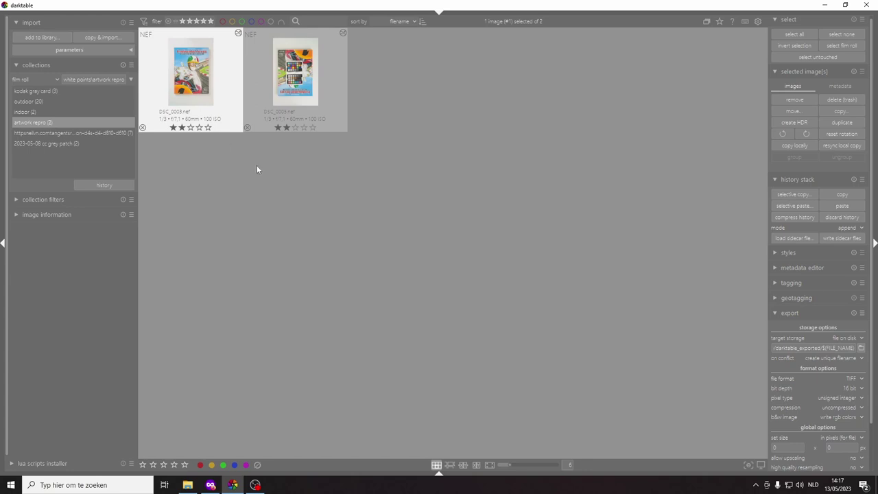
# - Open DSC_0003 in darkroom and compare history items 11 and 12, ending on 12
pyautogui.press('d')
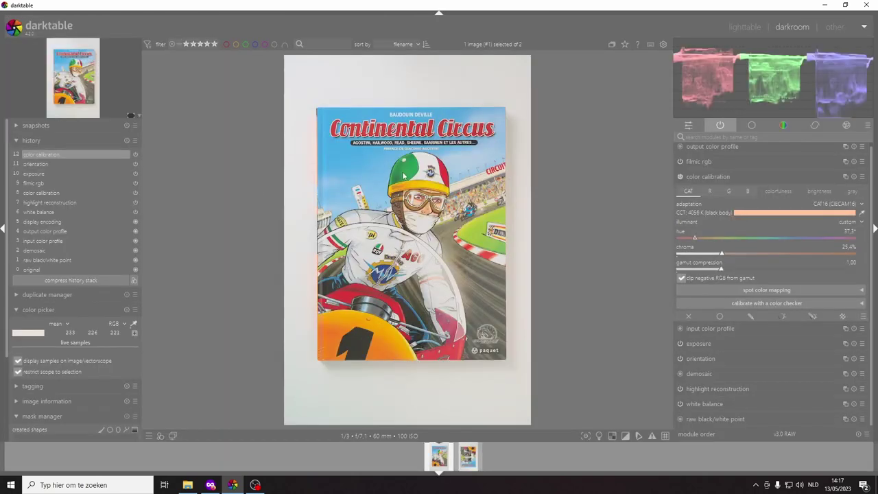
pyautogui.click(48, 164)
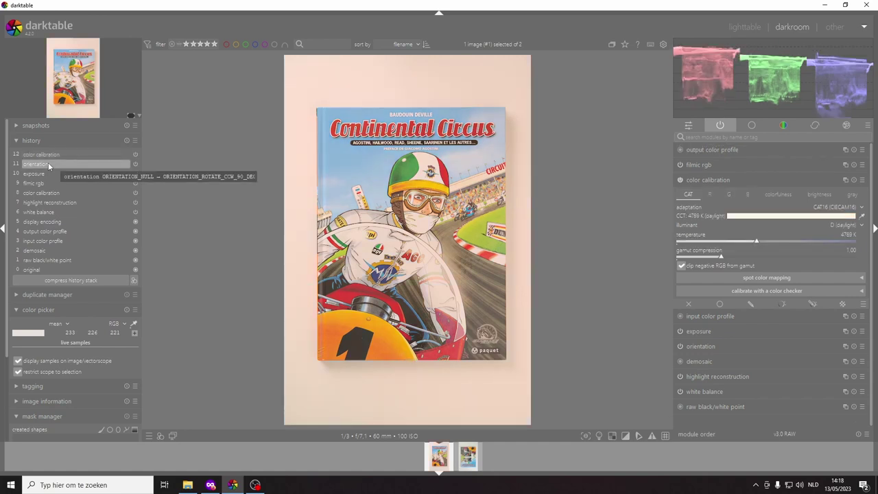
pyautogui.click(46, 156)
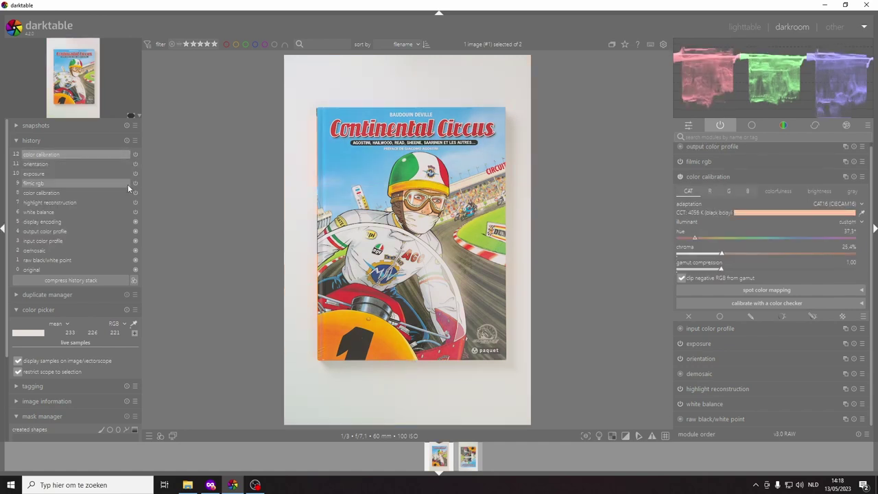